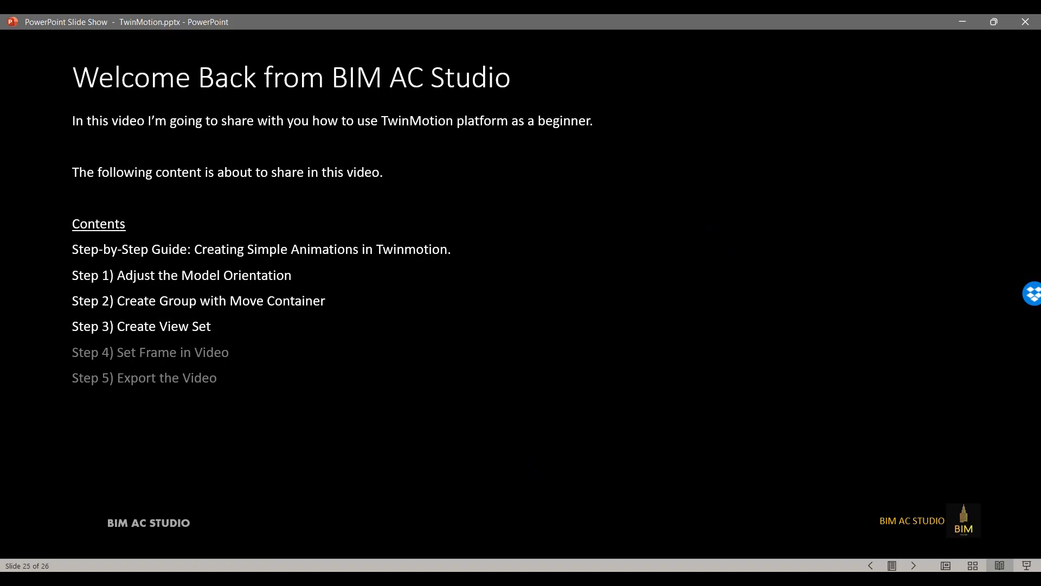
Step: Switch from the PowerPoint slide show to the Twinmotion house project
key("alt+Tab")
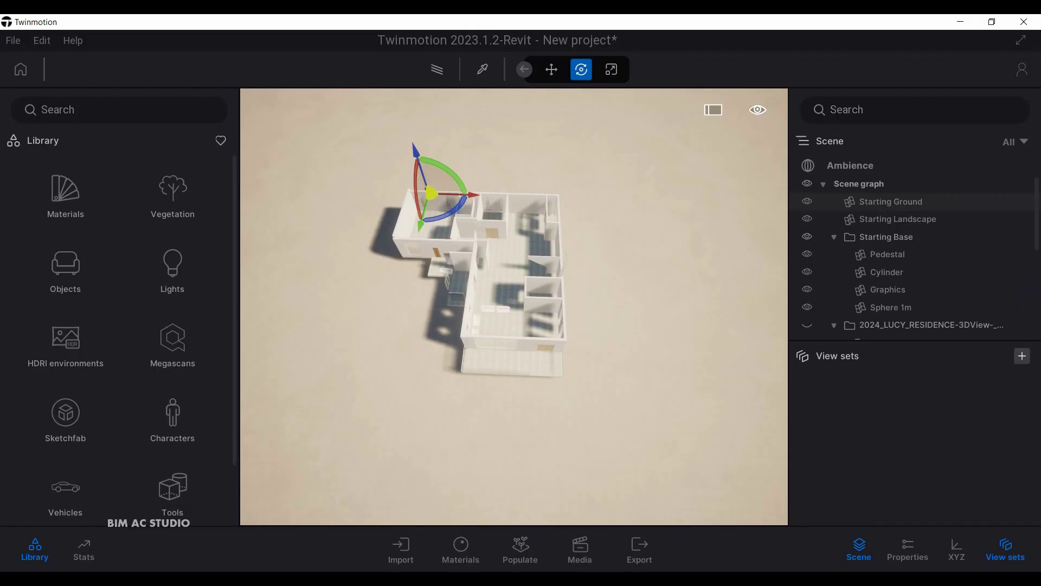
Step: Close the View sets panel, then select and hide the Level_8mm_Head_L1 group
left_click(1005, 549)
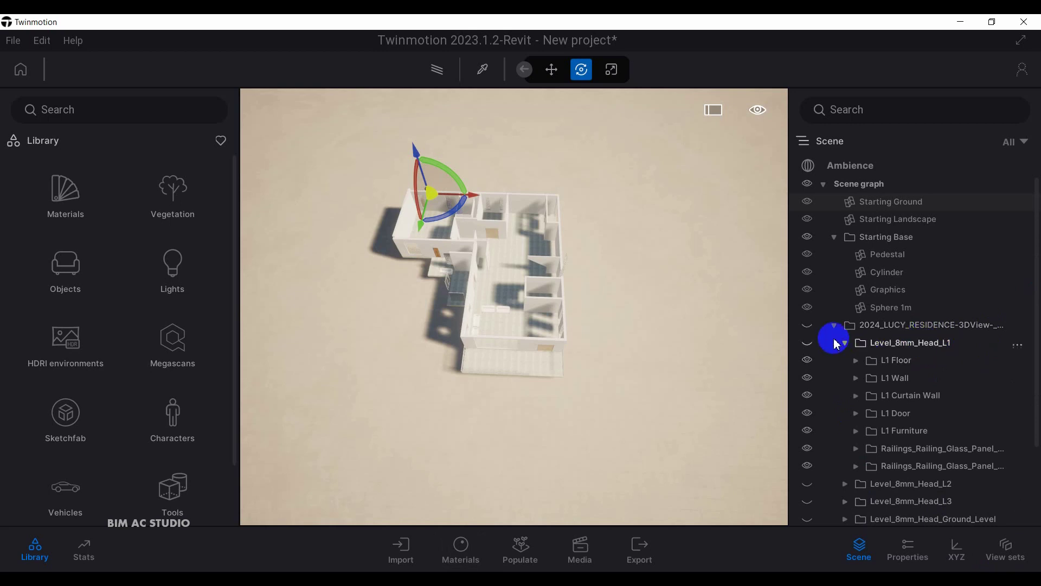
left_click(808, 343)
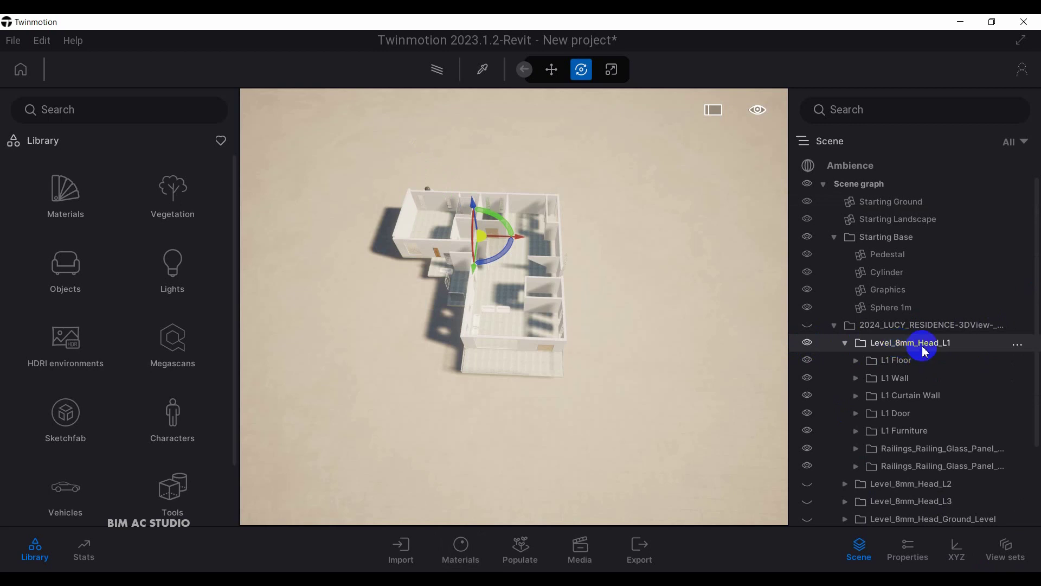
left_click(807, 344)
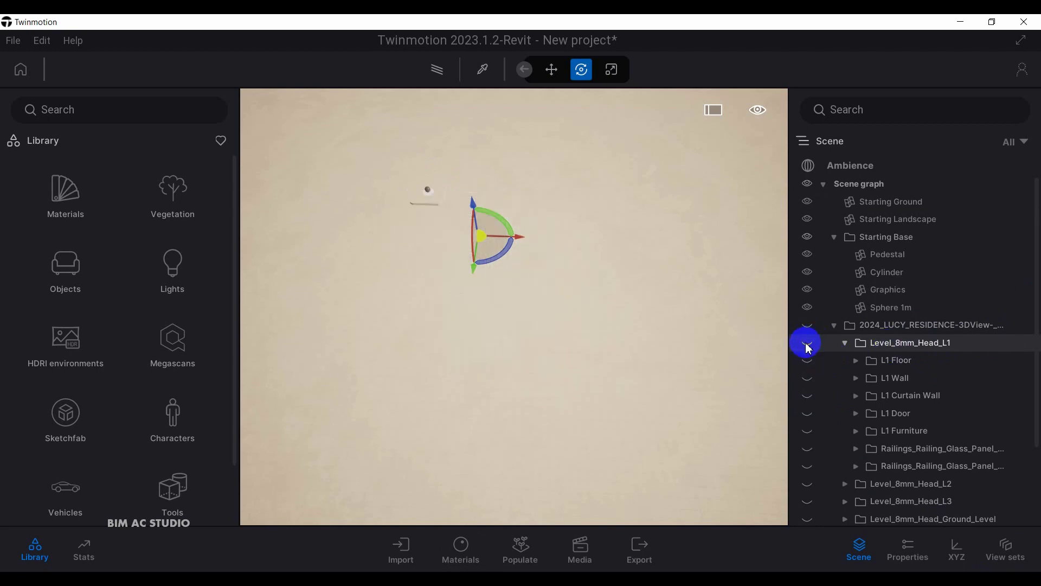
Step: Add a view set of the empty scene and name it 'L1 Initial Stage'
left_click(1008, 555)
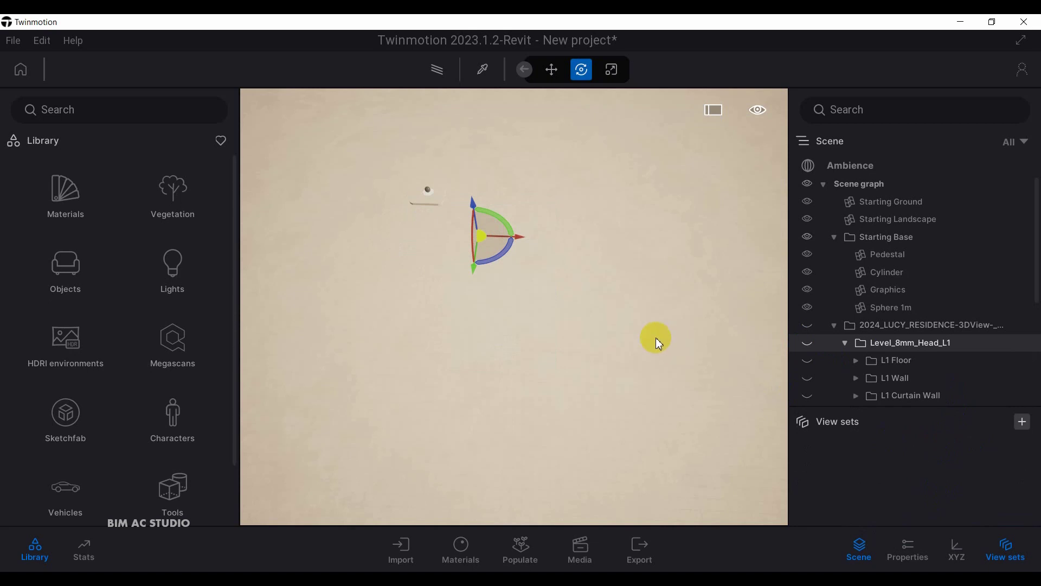
left_click(1023, 428)
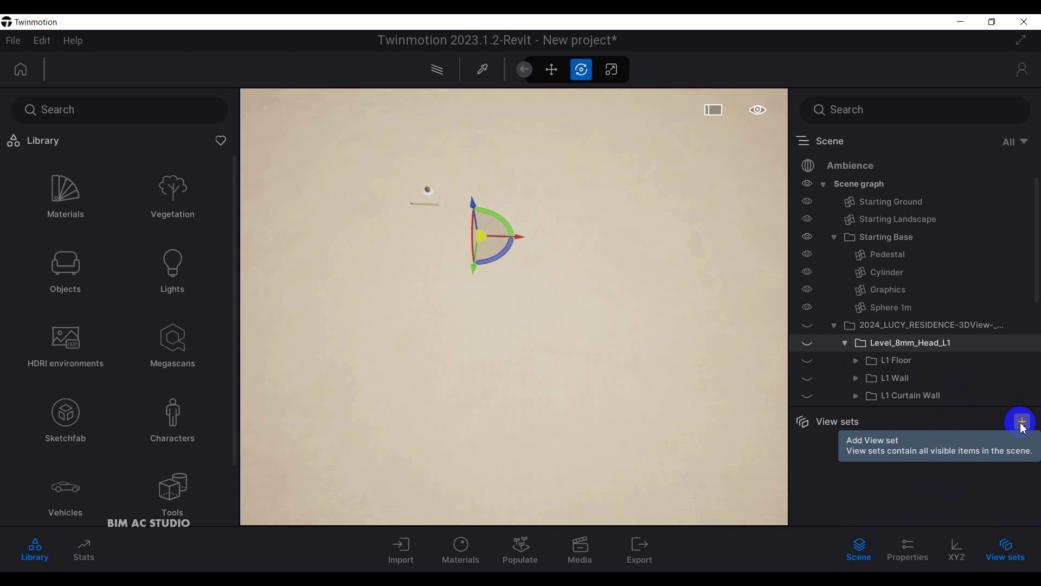
left_click(1022, 446)
left_click(997, 453)
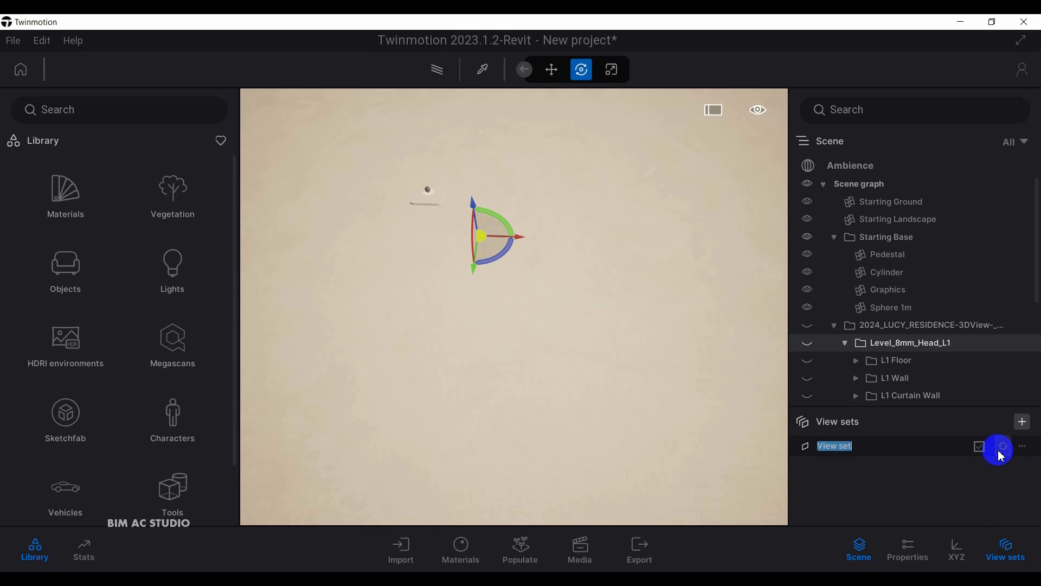
type("L1 Initial Stage")
key("Return")
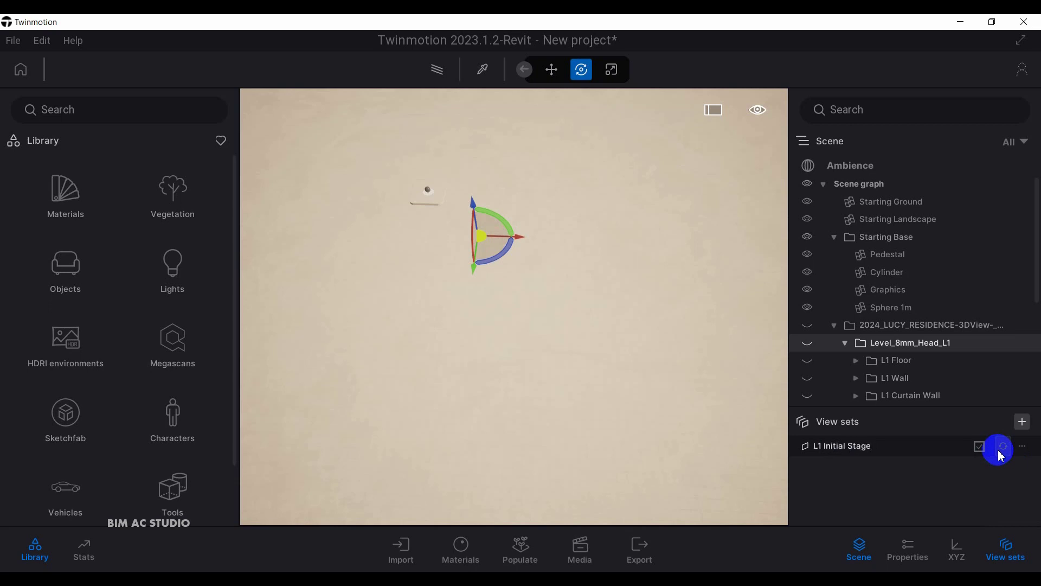
Step: Show the L1 Floor slab and save it as a view set named 'L1 Floor'
left_click(808, 360)
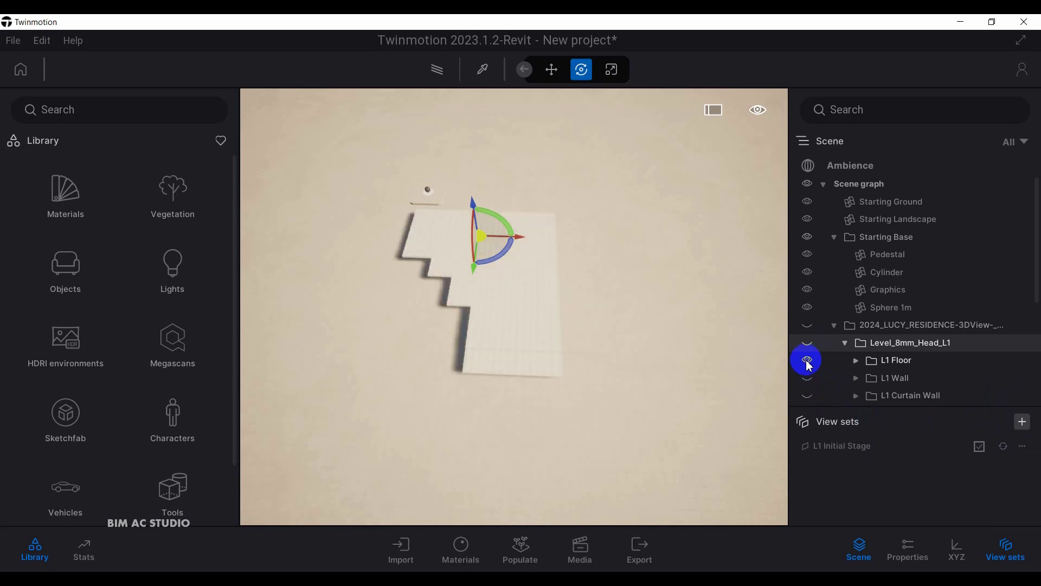
left_click(1023, 421)
left_click(1022, 466)
left_click(1009, 473)
type("L1 Floor")
key("Return")
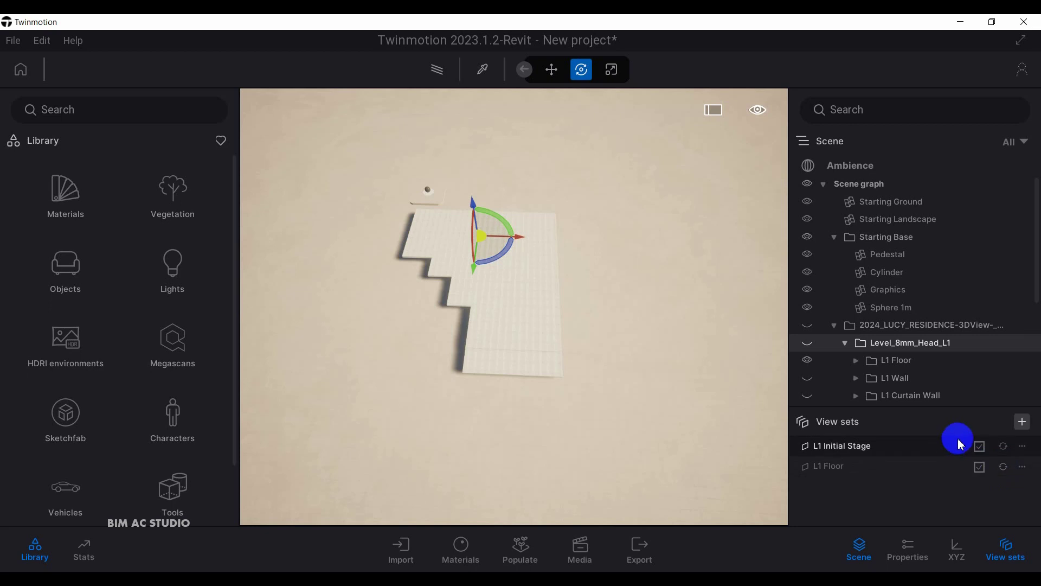
Step: Show the L1 Wall elements and save a view set named 'L1 Wall'
left_click(808, 378)
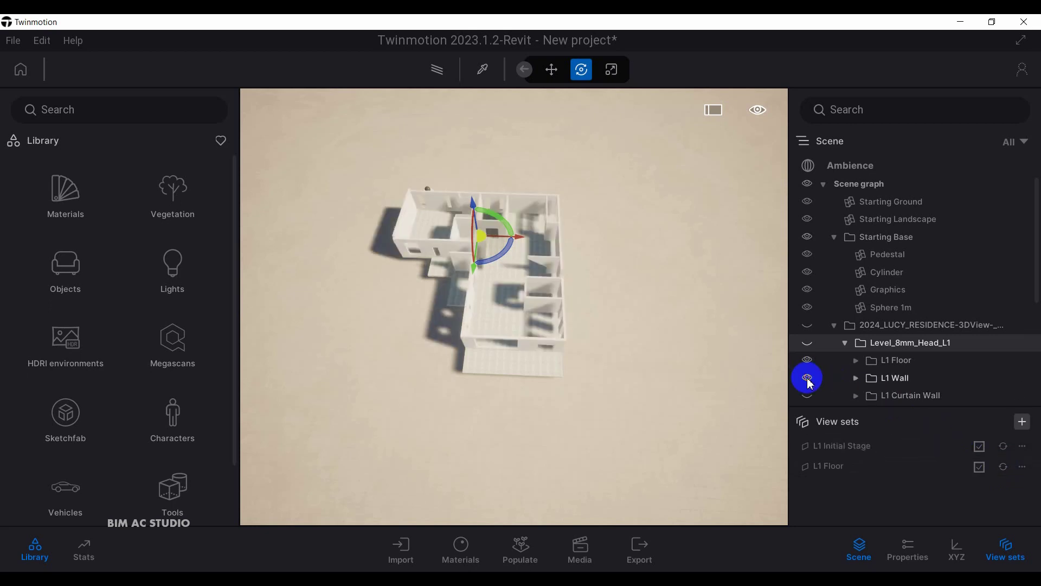
left_click(1022, 422)
left_click(1025, 491)
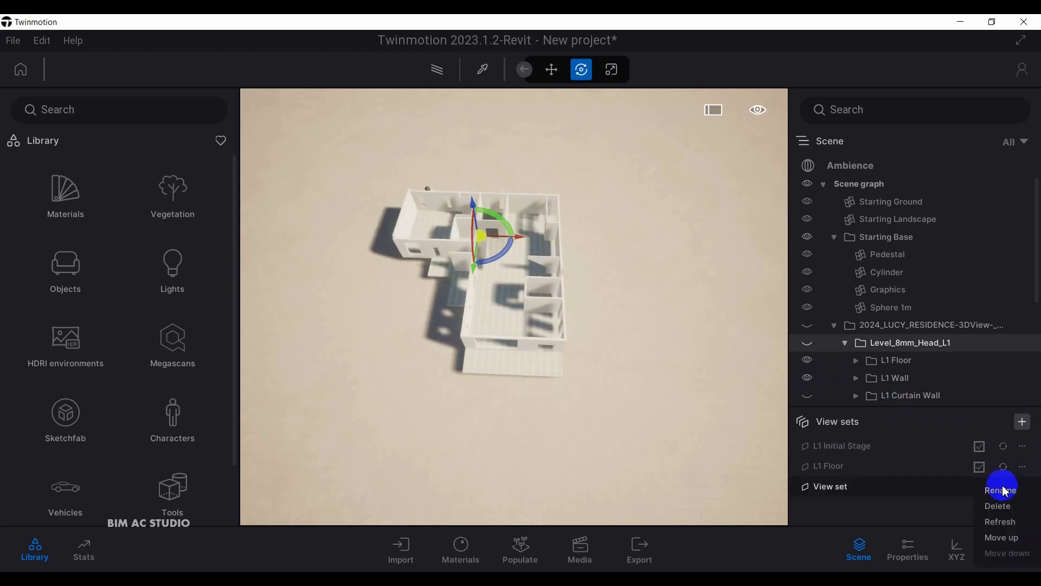
left_click(997, 491)
type("L1 Wall")
key("Return")
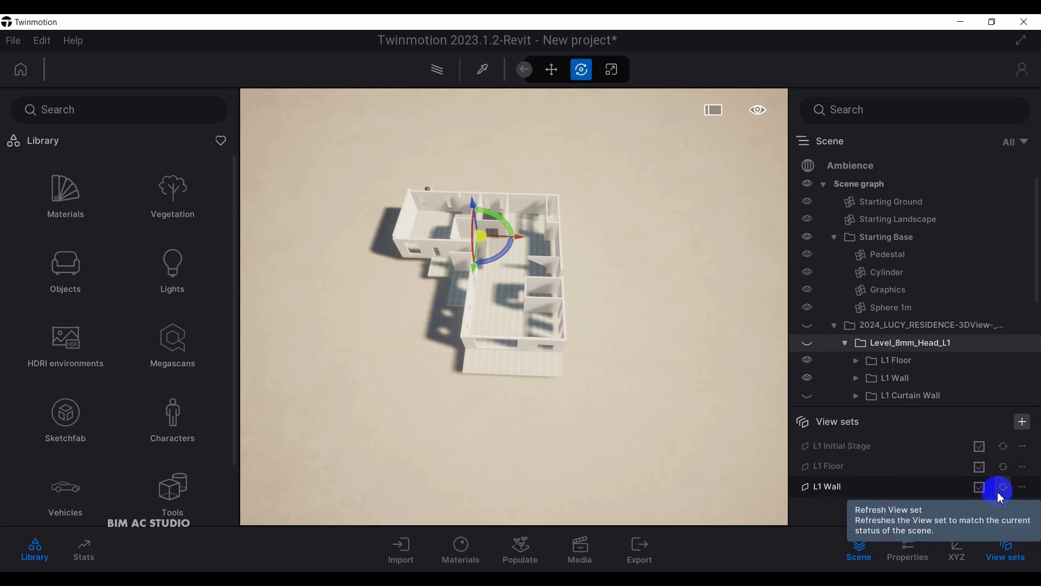
Step: Show the L1 Curtain Wall group and save a view set named 'L1 Curtain Wall'
scroll(949, 260, "down", 3)
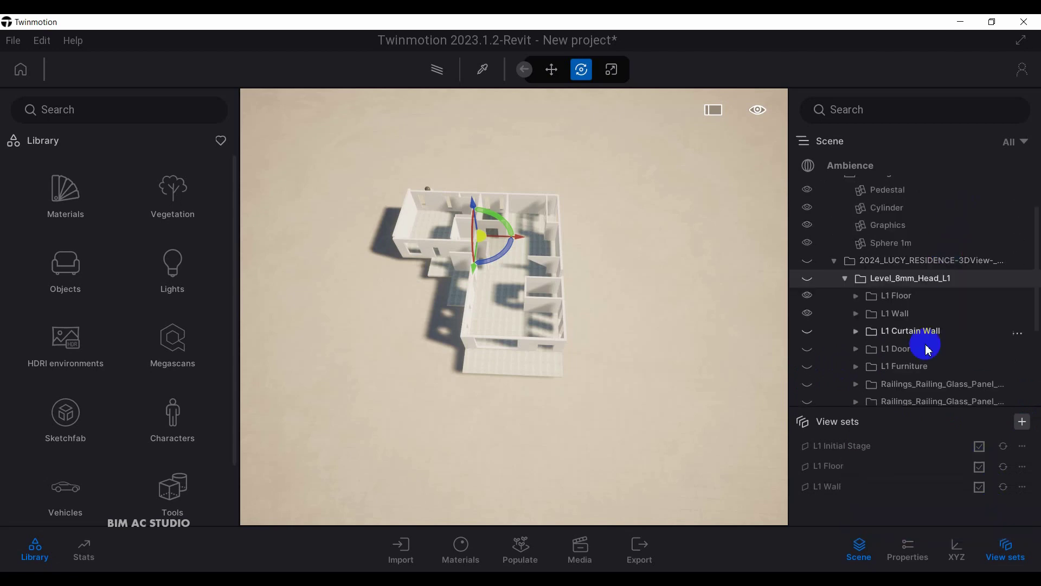
left_click(913, 331)
left_click(808, 331)
left_click(1023, 422)
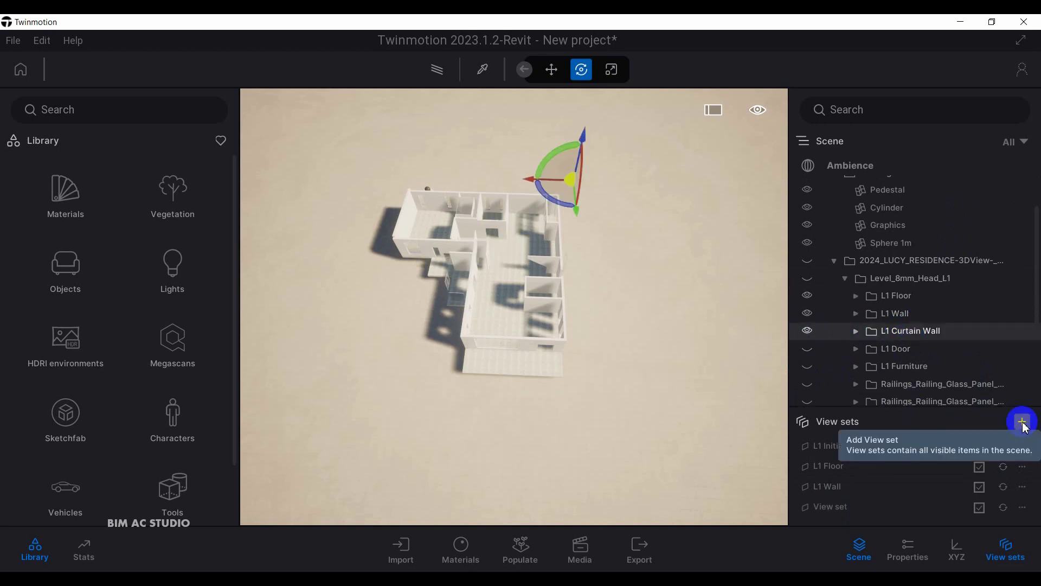
left_click(1022, 507)
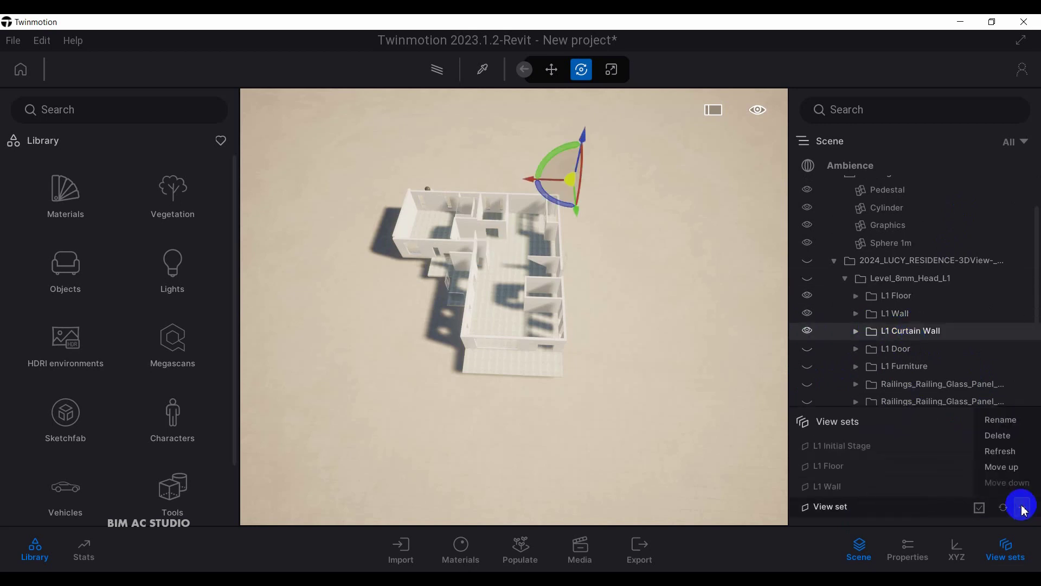
left_click(1006, 421)
type("L1 Curtain Wall")
key("Return")
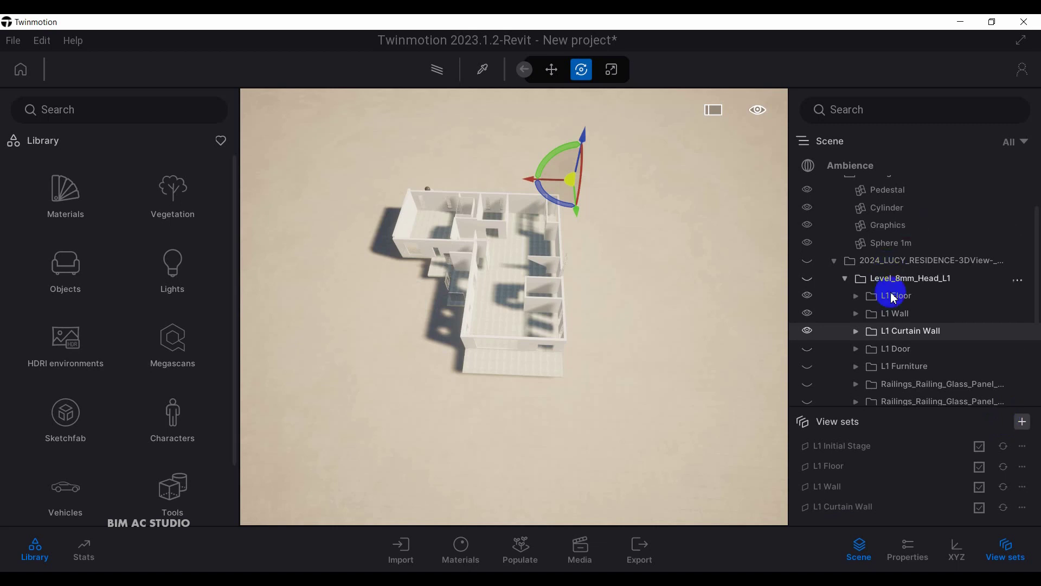
Step: Show the L1 Door elements and save a view set named 'L1 Door'
left_click(808, 349)
left_click(1023, 422)
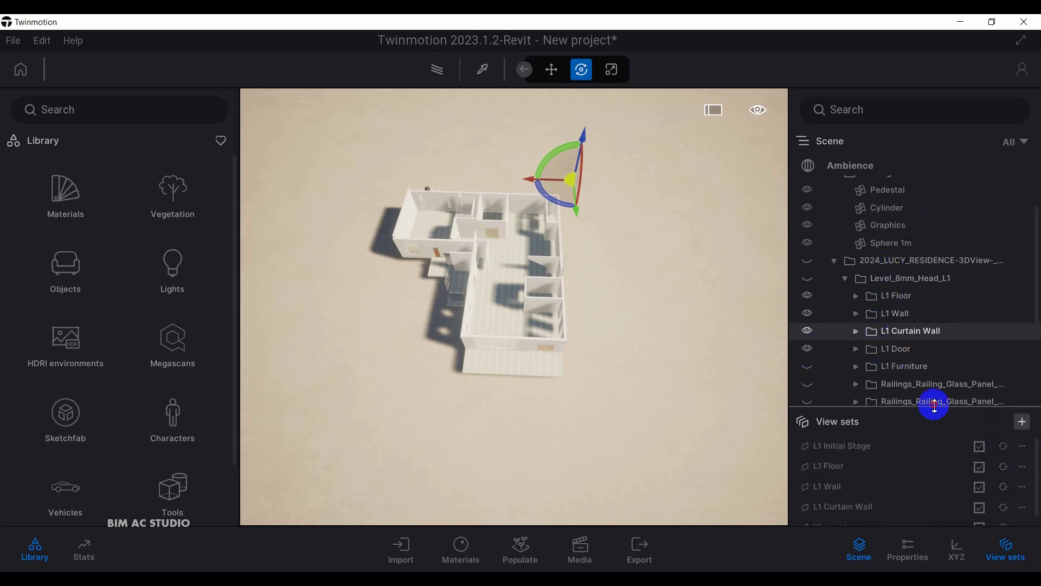
left_click_drag(930, 407, 952, 382)
left_click(1023, 485)
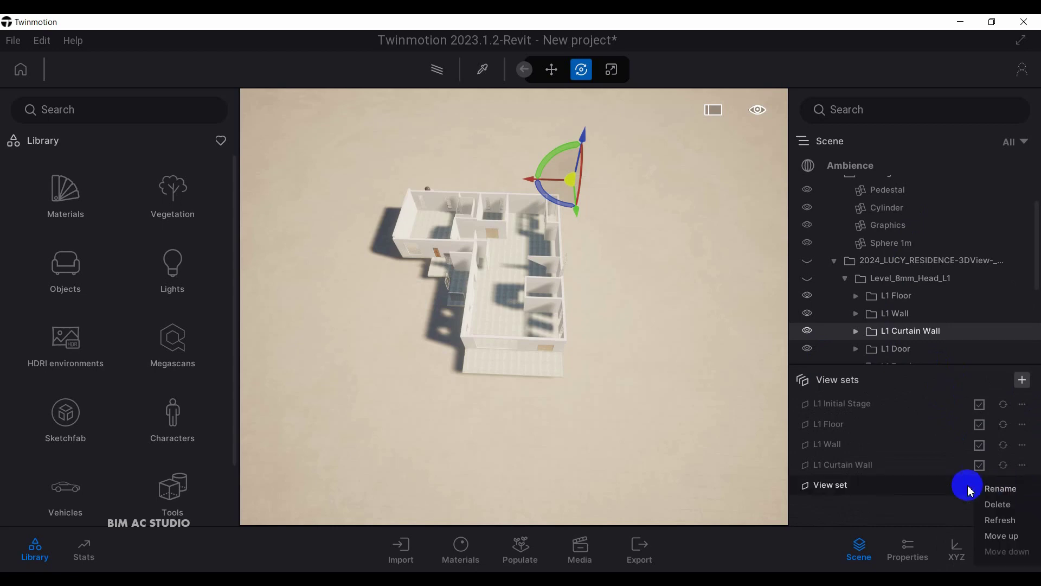
left_click(1002, 490)
type("L")
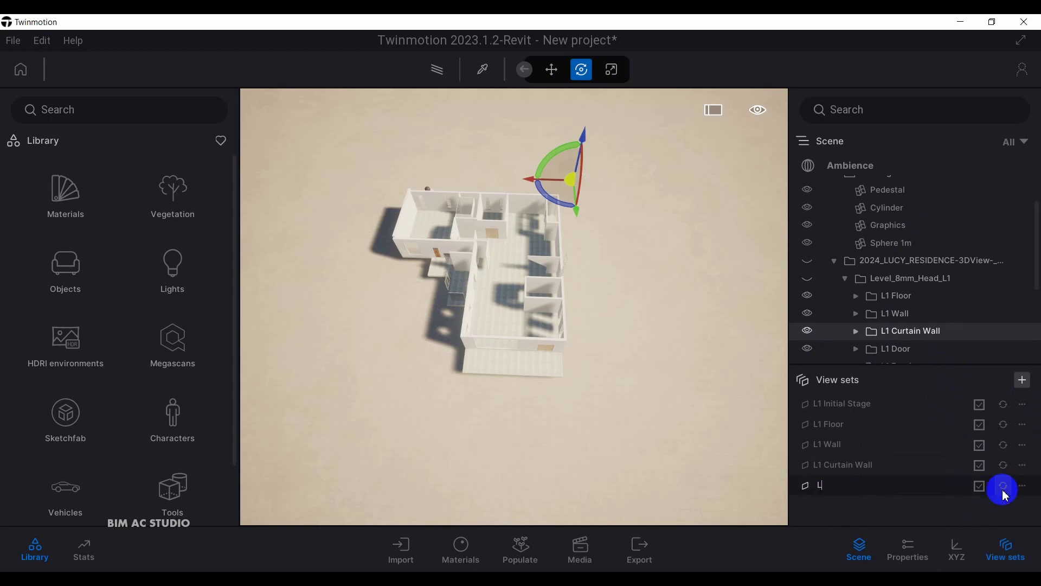
type("1 Door")
key("Return")
Step: Add another unnamed view set below L1 Door
scroll(949, 283, "down", 3)
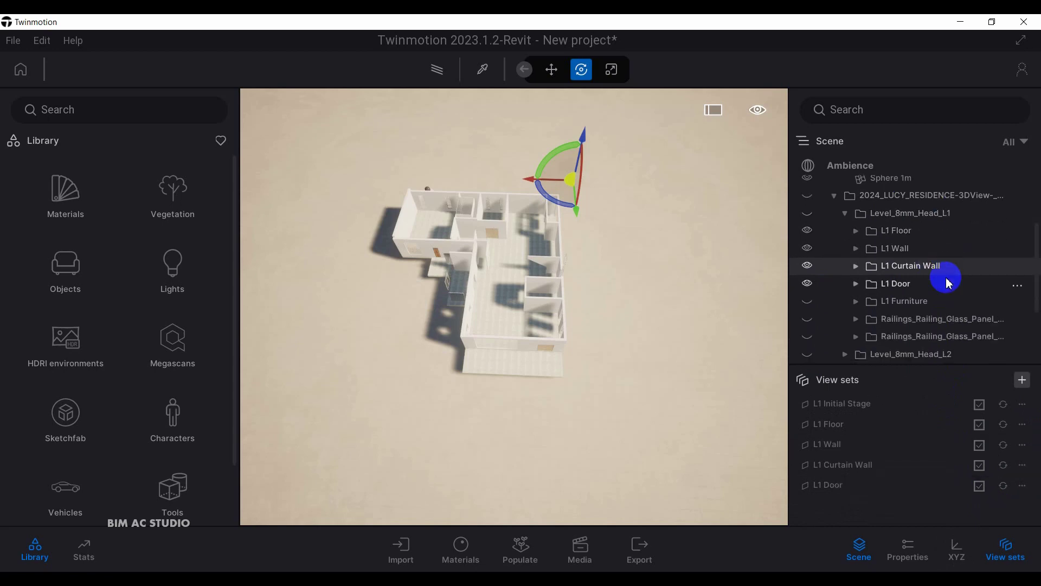
left_click(1023, 379)
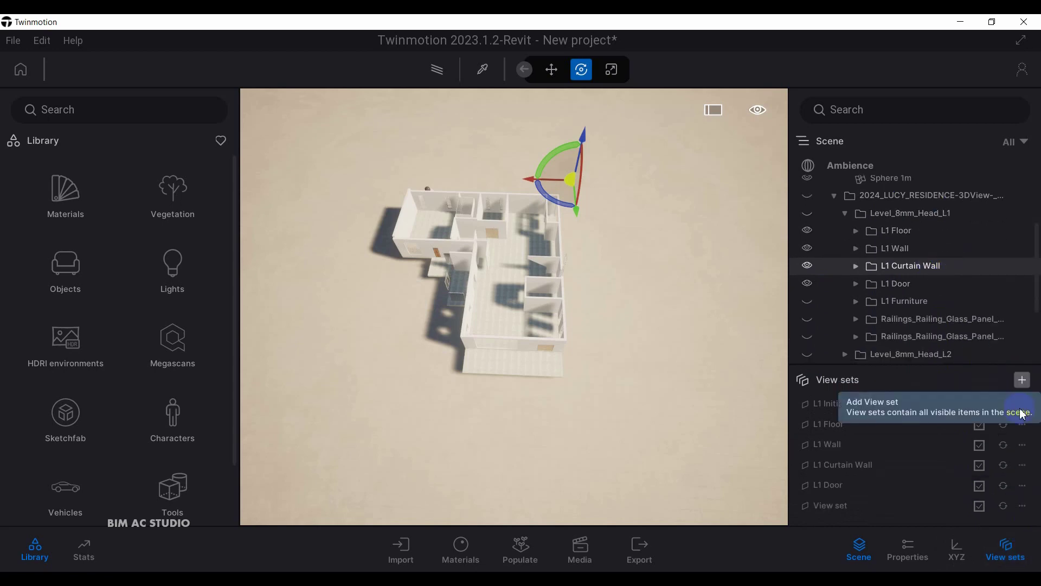
left_click(1023, 505)
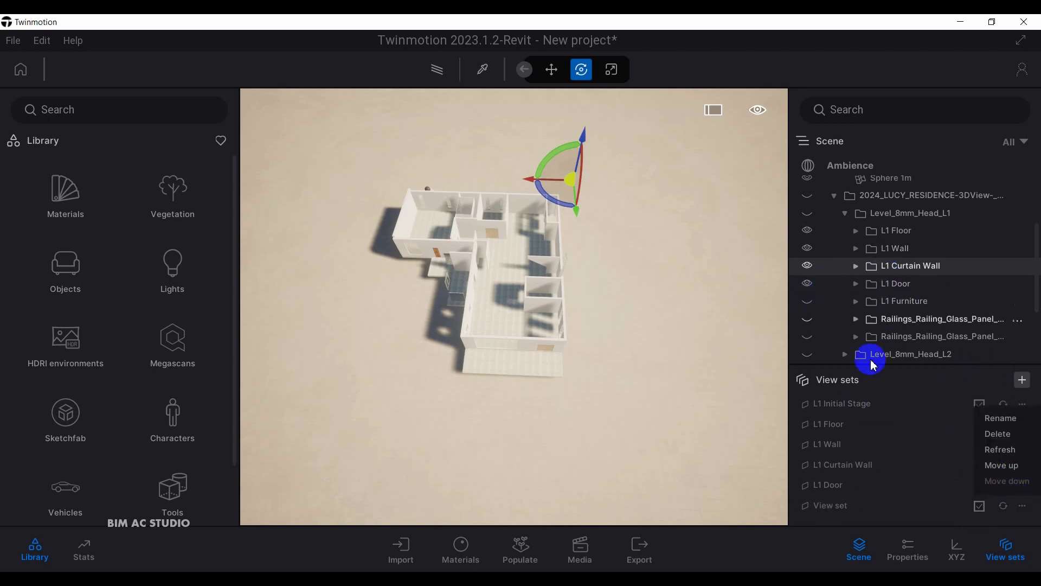
left_click(864, 483)
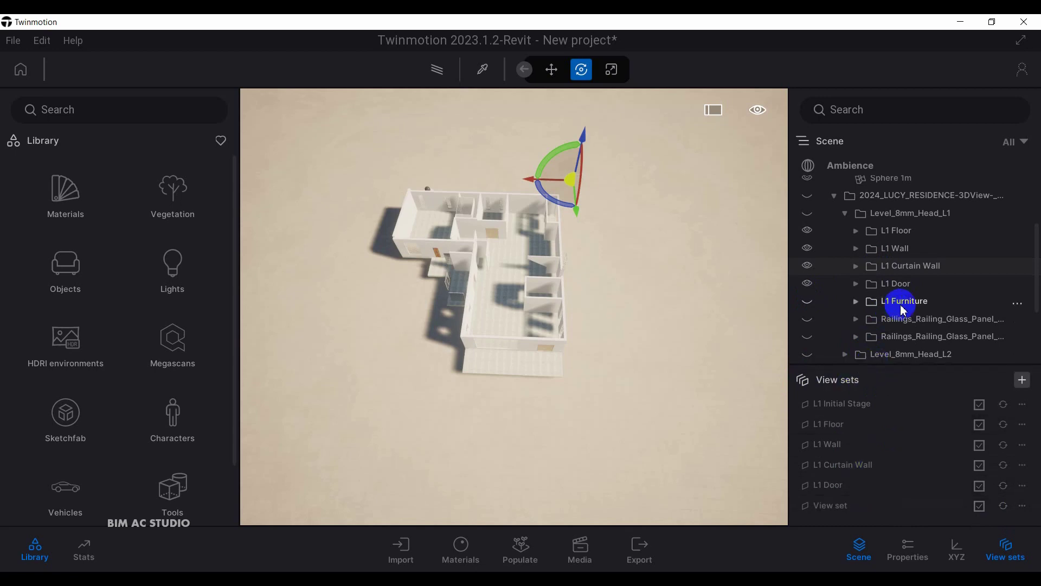
Step: Show the L1 Furniture group, check the view sets, and rename the new set 'L1 Furniture'
left_click(808, 301)
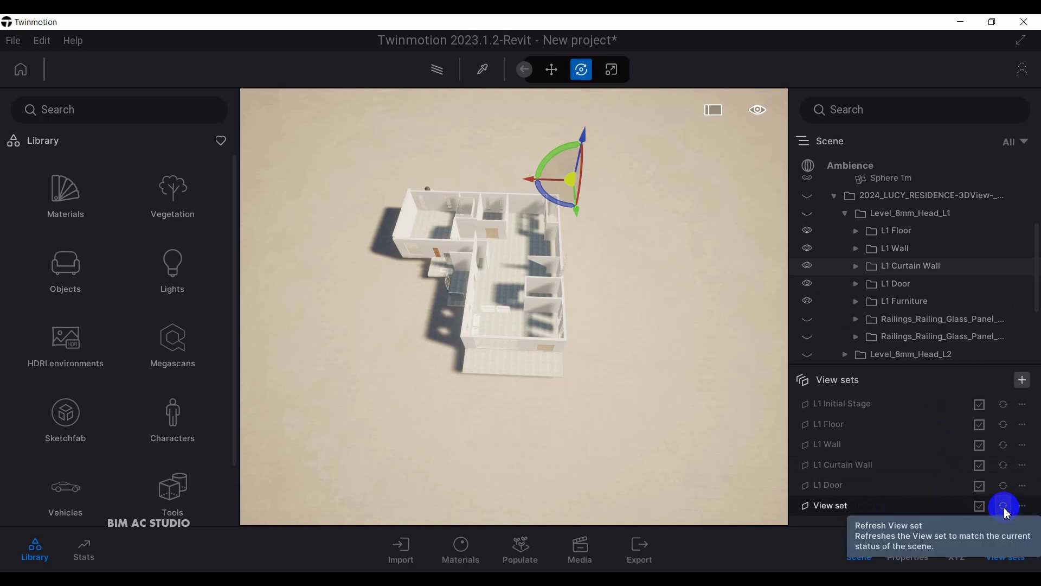
left_click(835, 486)
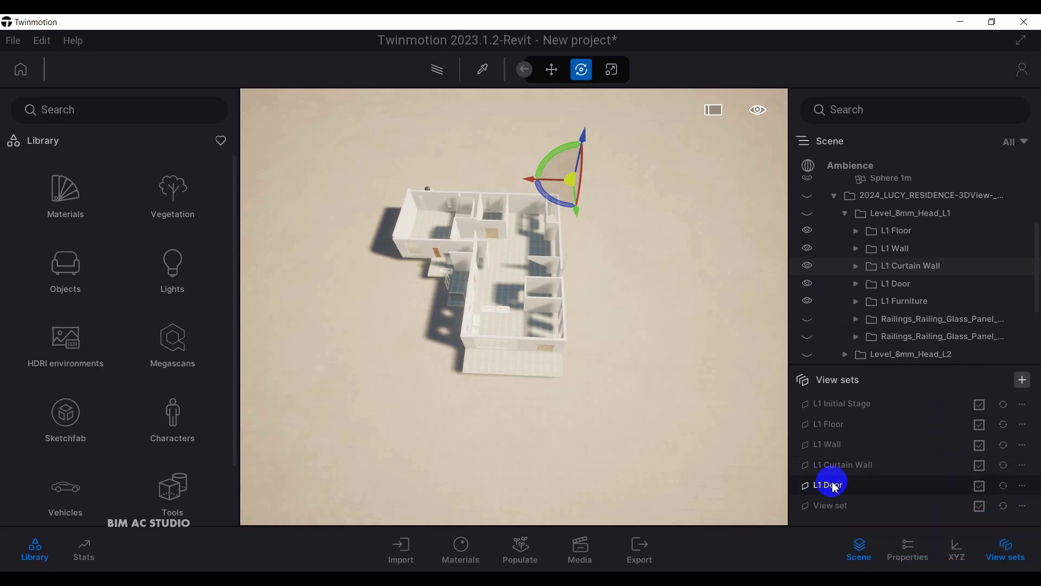
left_click(850, 507)
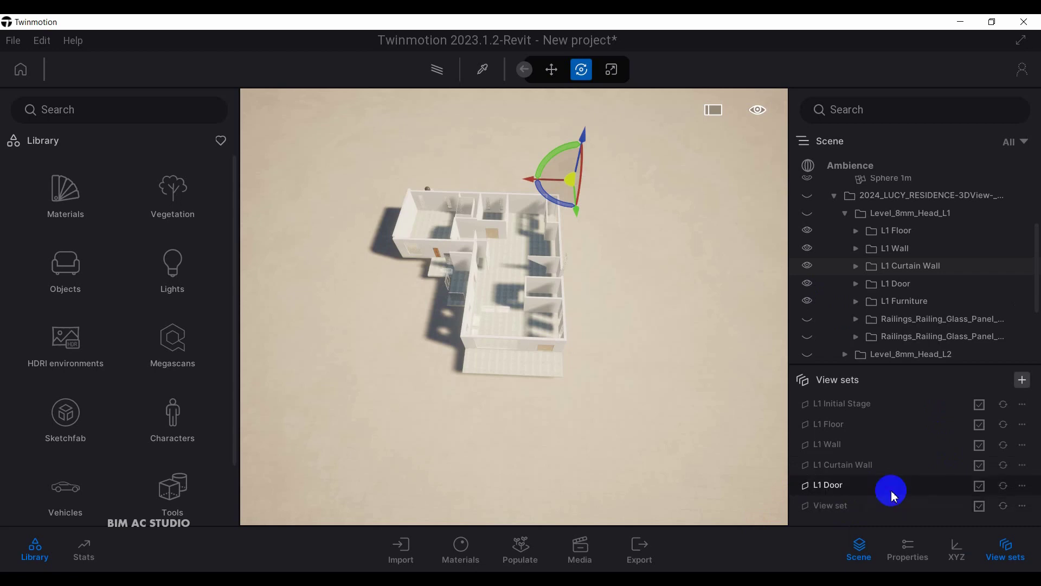
left_click(1023, 509)
left_click(1004, 421)
type("L1 F")
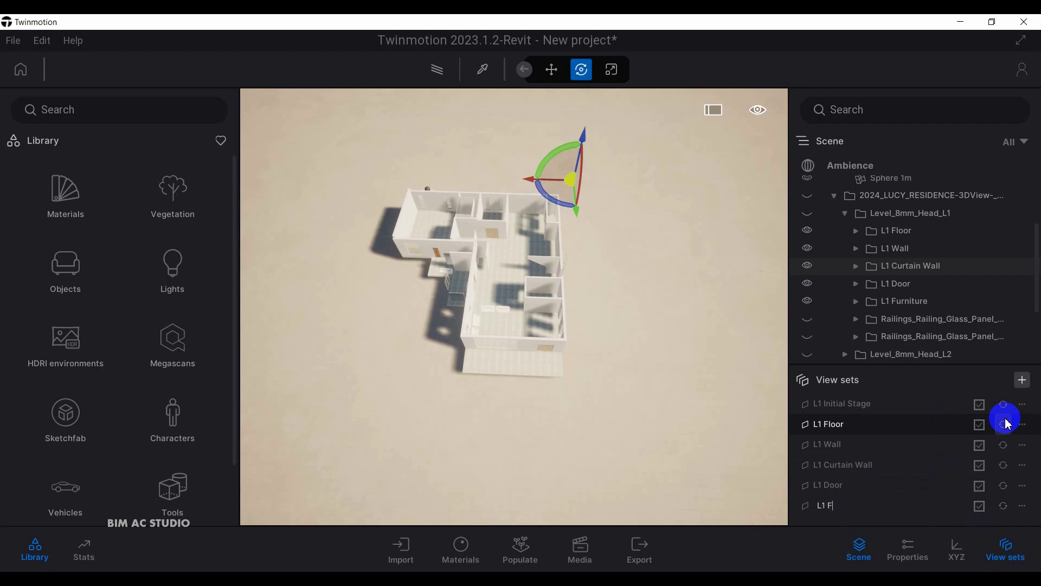
type("urniture")
key("Return")
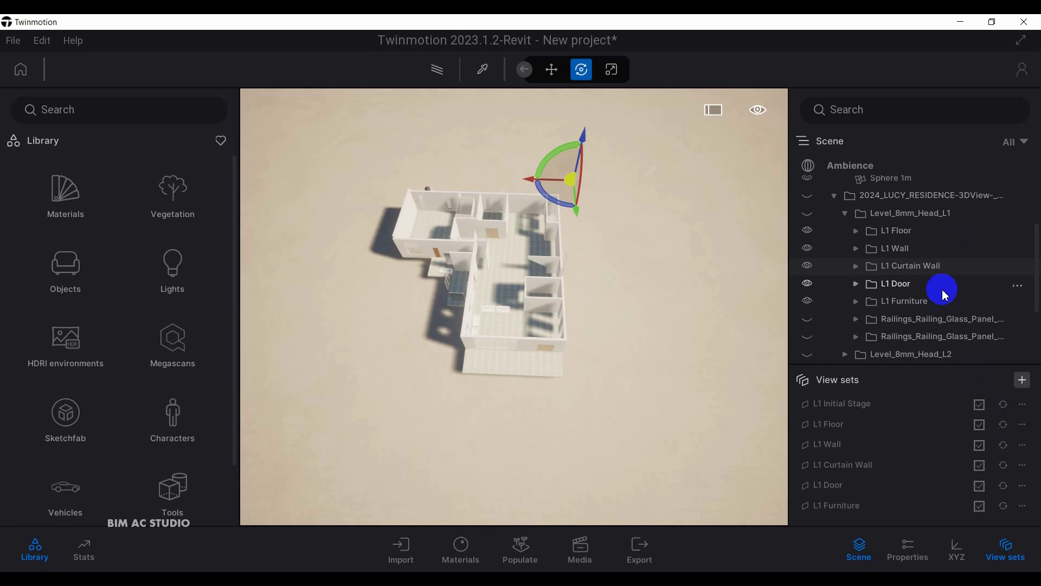
Step: Add a view set, show both L1 railing groups, and name the set 'L1 Railing'
left_click(1022, 381)
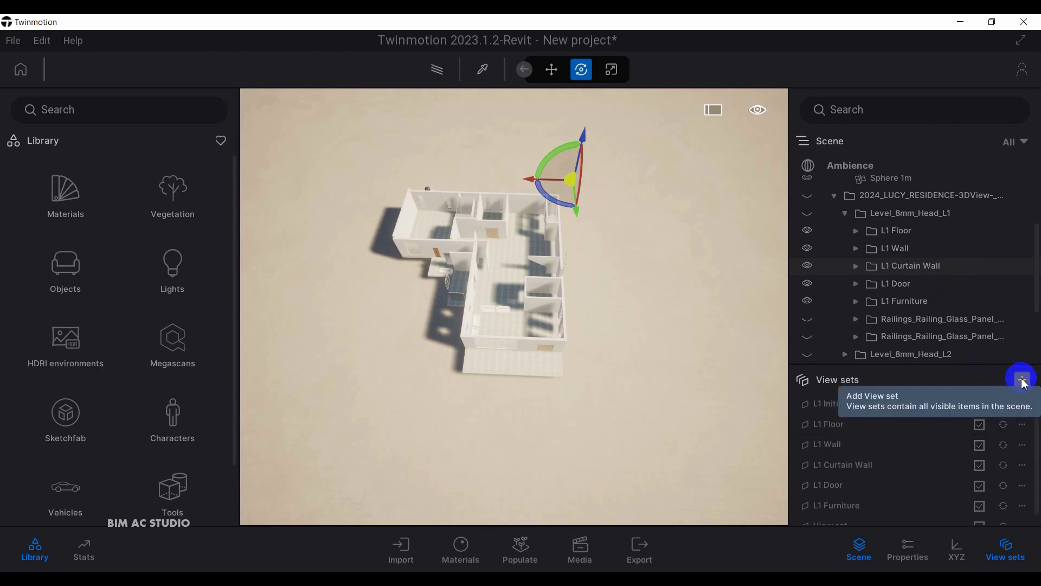
scroll(940, 311, "down", 1)
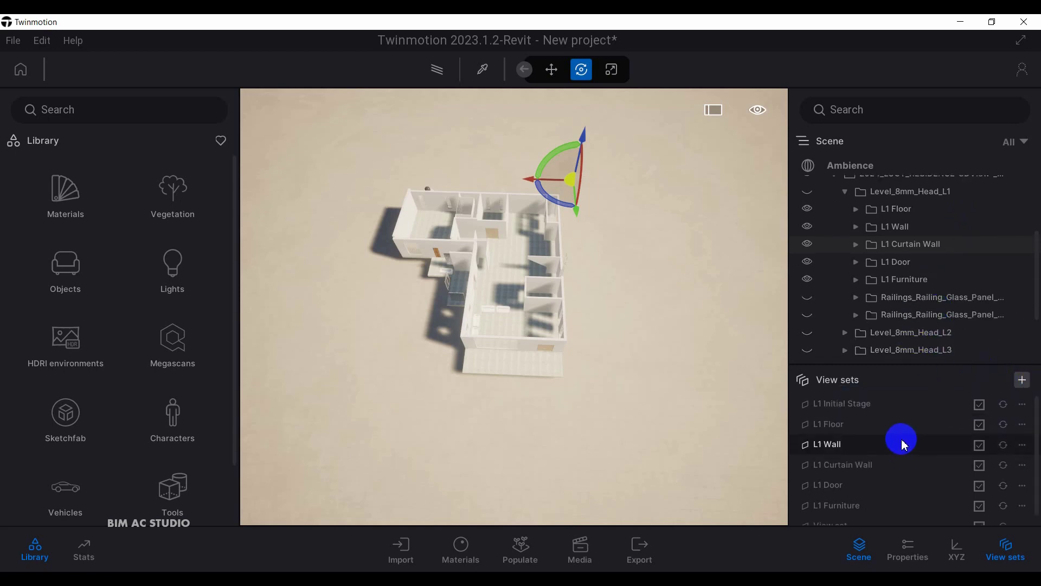
scroll(897, 442, "down", 1)
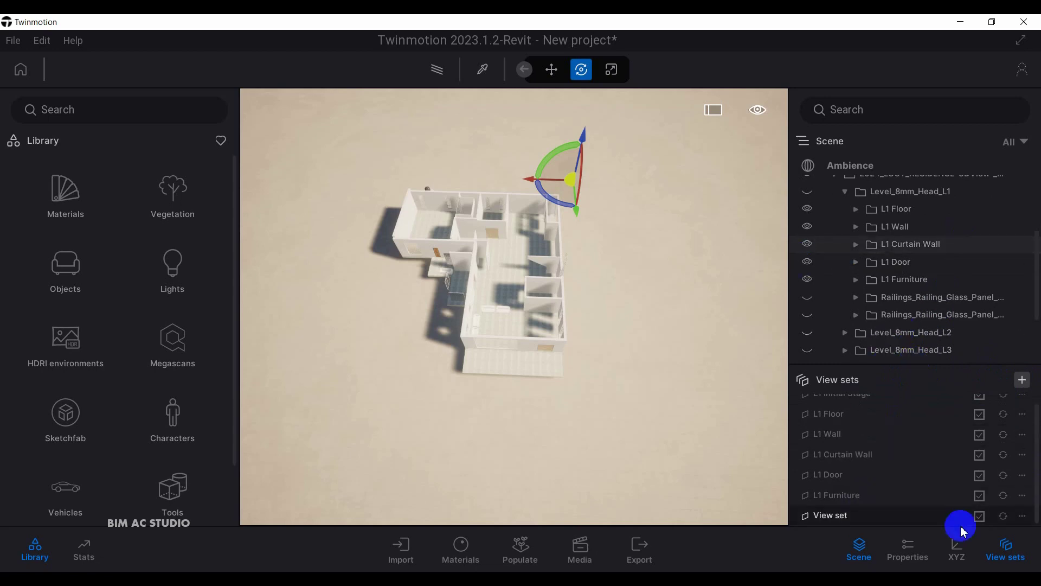
left_click(812, 305)
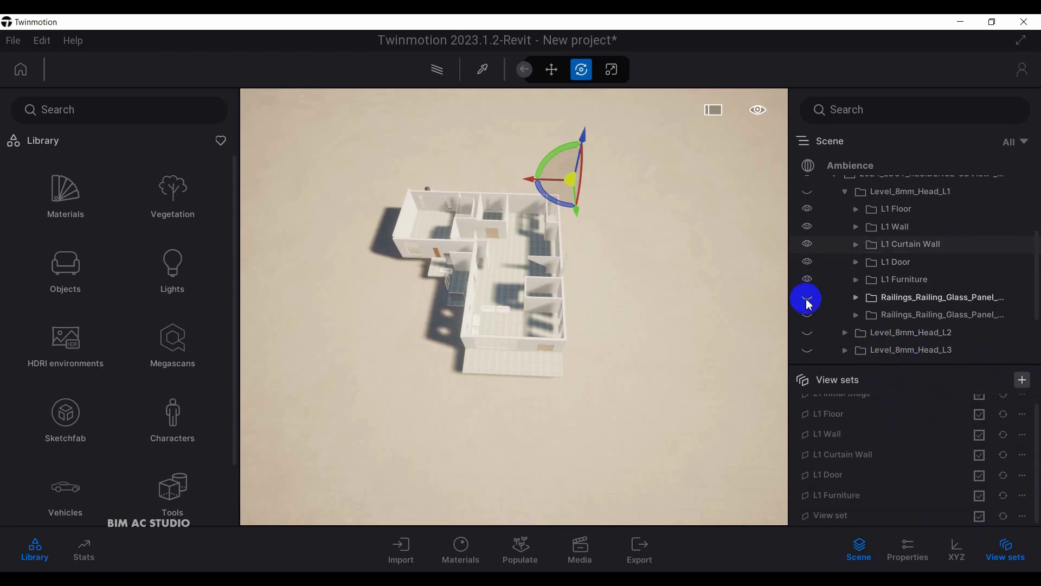
left_click(807, 315)
left_click(808, 315)
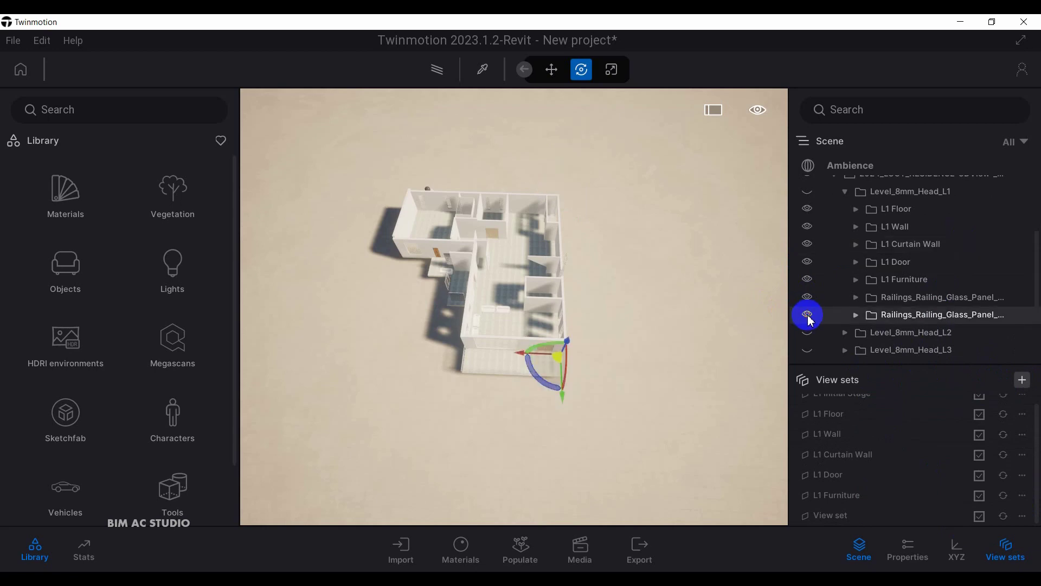
left_click(1023, 516)
left_click(998, 431)
type("L1 Railing")
key("Return")
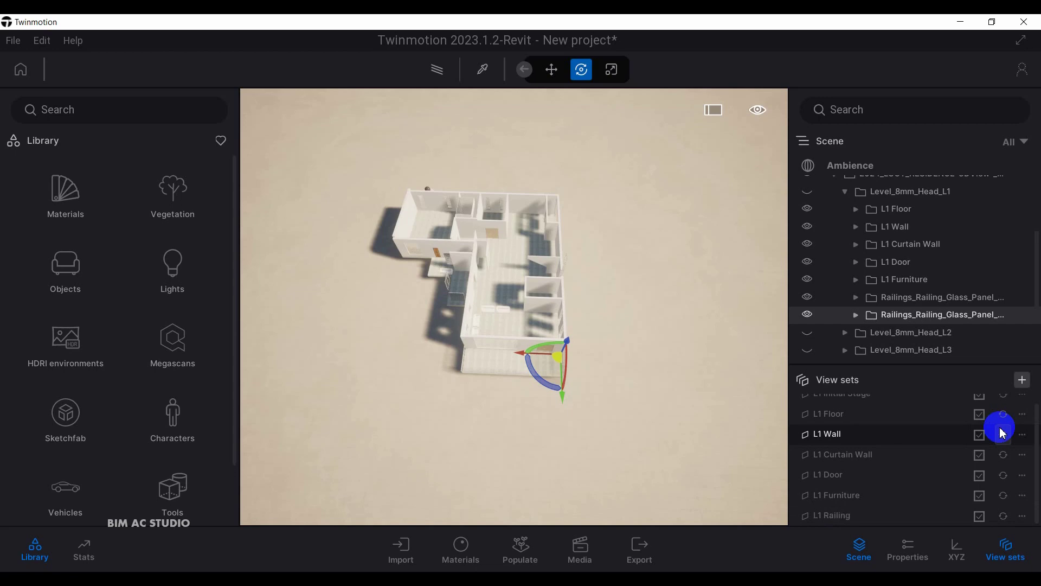
Step: Enlarge the View sets list and apply each set from L1 Initial Stage through L1 Railing
left_click_drag(948, 357, 948, 337)
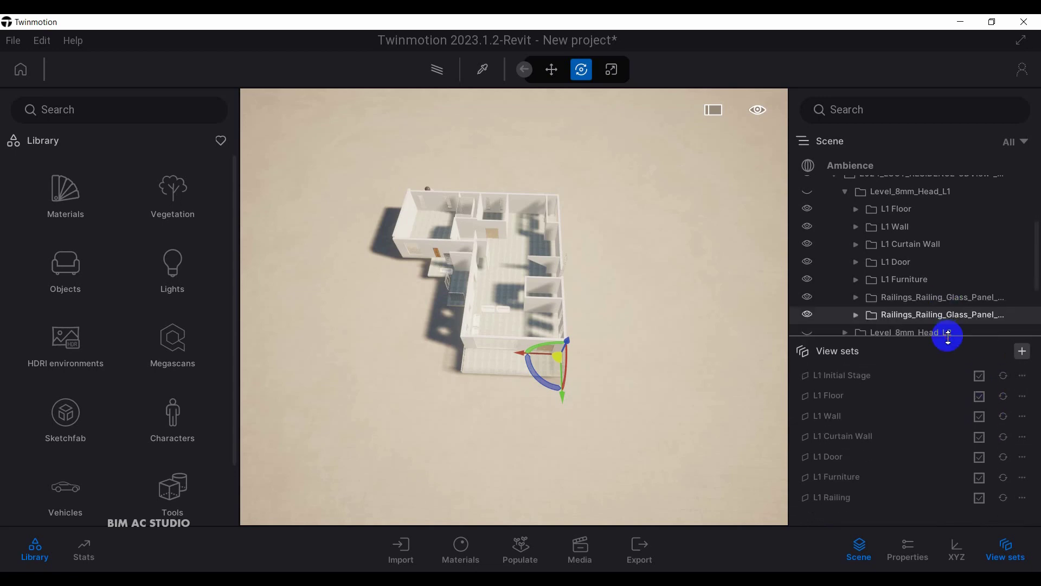
left_click(859, 380)
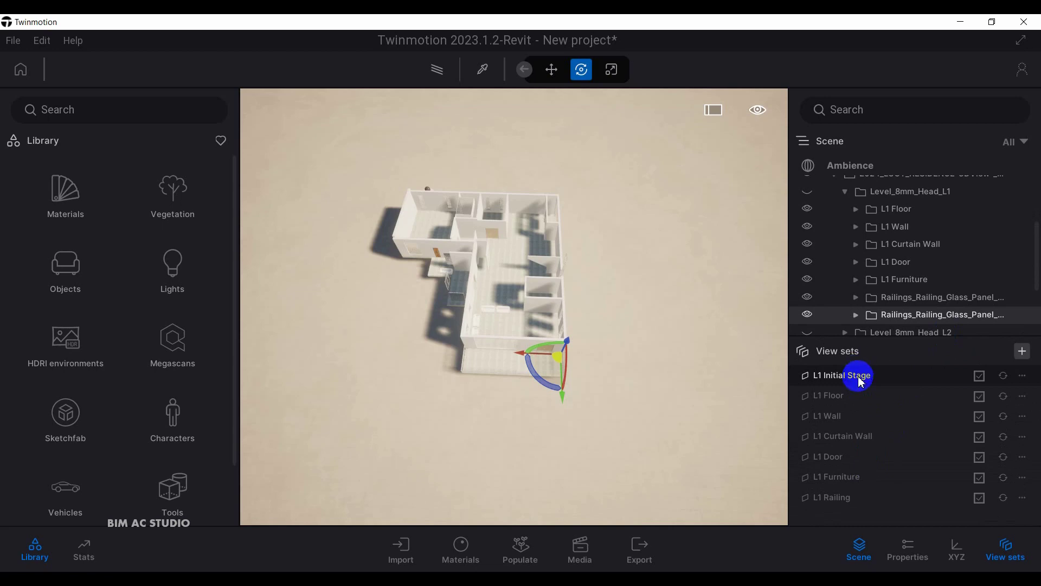
left_click(838, 396)
left_click(841, 418)
left_click(860, 434)
left_click(843, 460)
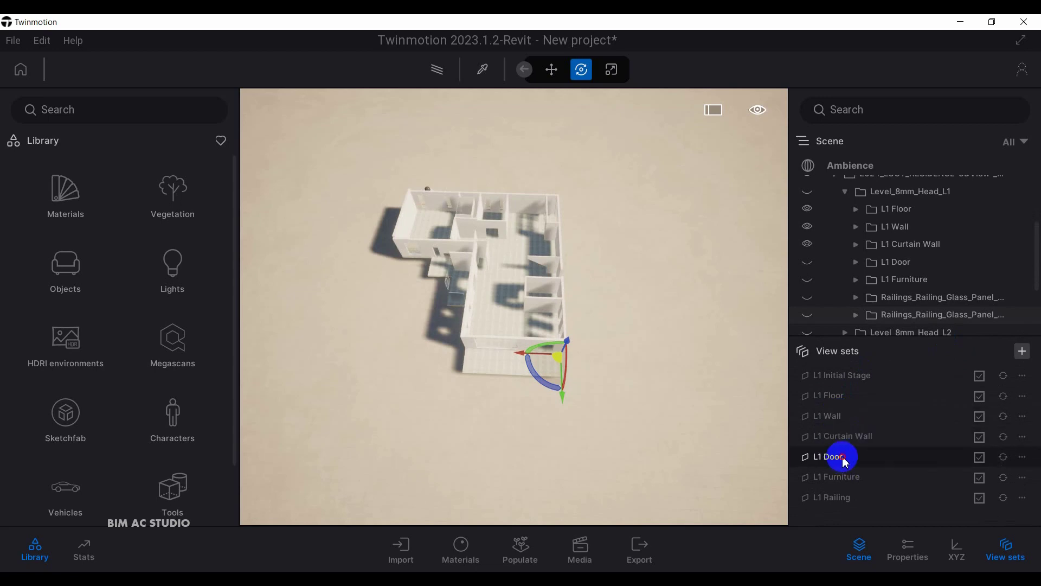
left_click(861, 478)
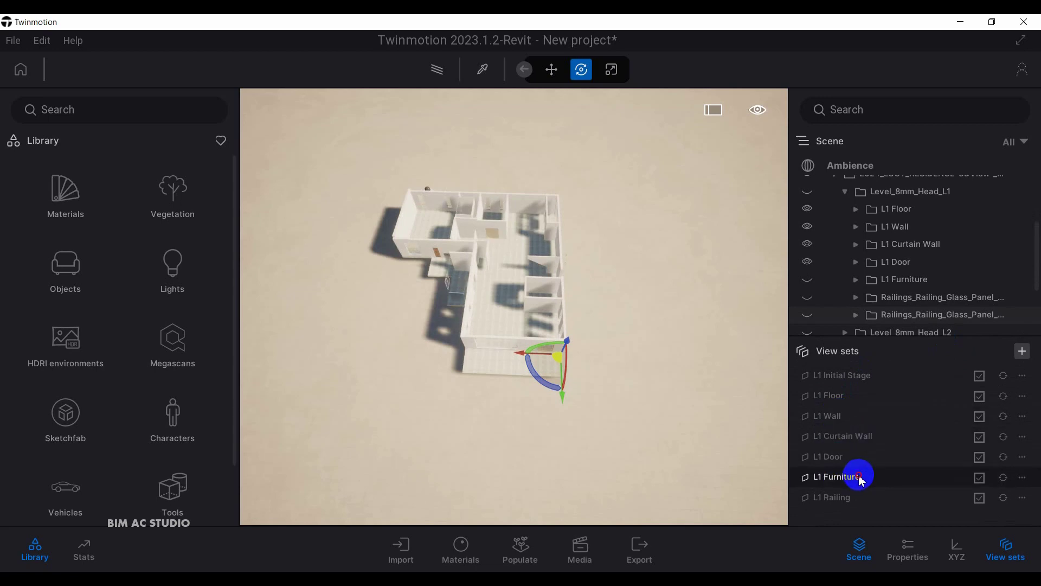
left_click(852, 498)
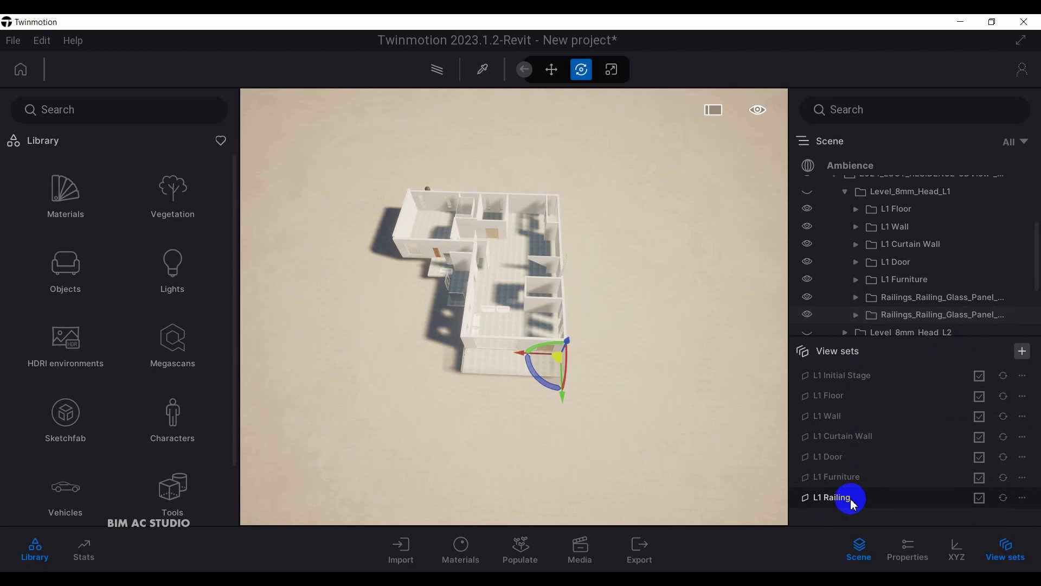